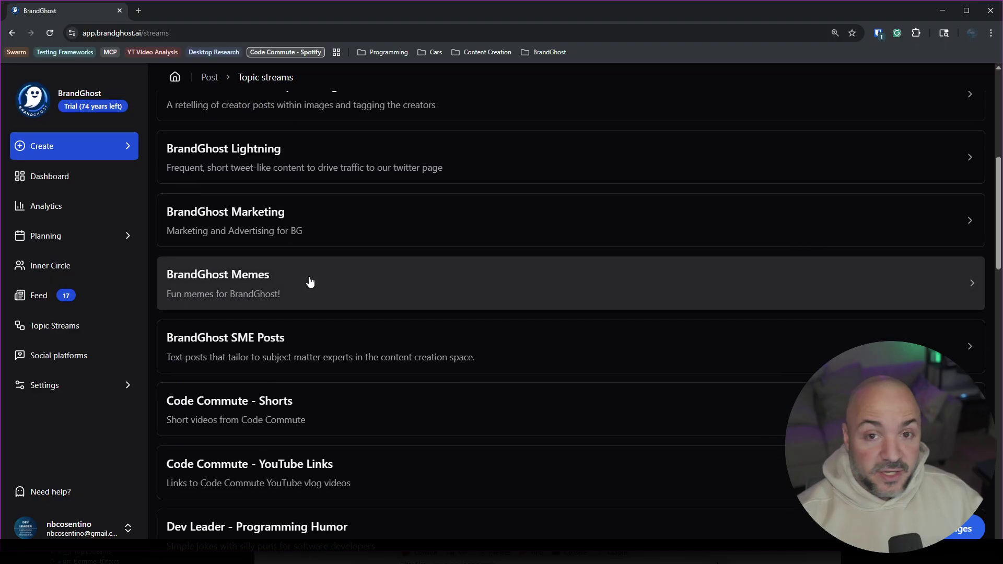
Examine the list of topic streams, comparing the kinds of content each stream covers
scroll(340, 251, "down", 3)
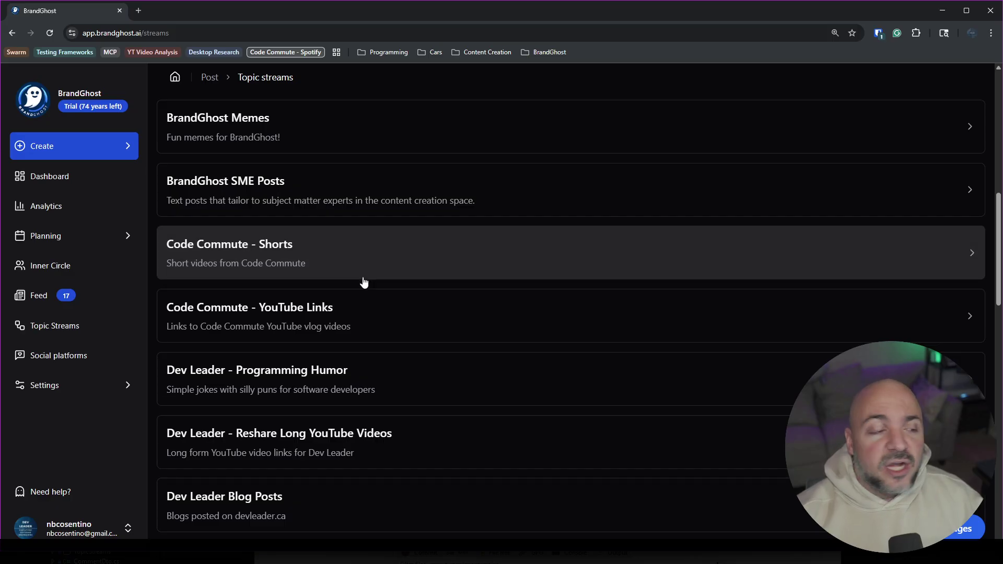
scroll(347, 285, "down", 4)
scroll(325, 329, "down", 1)
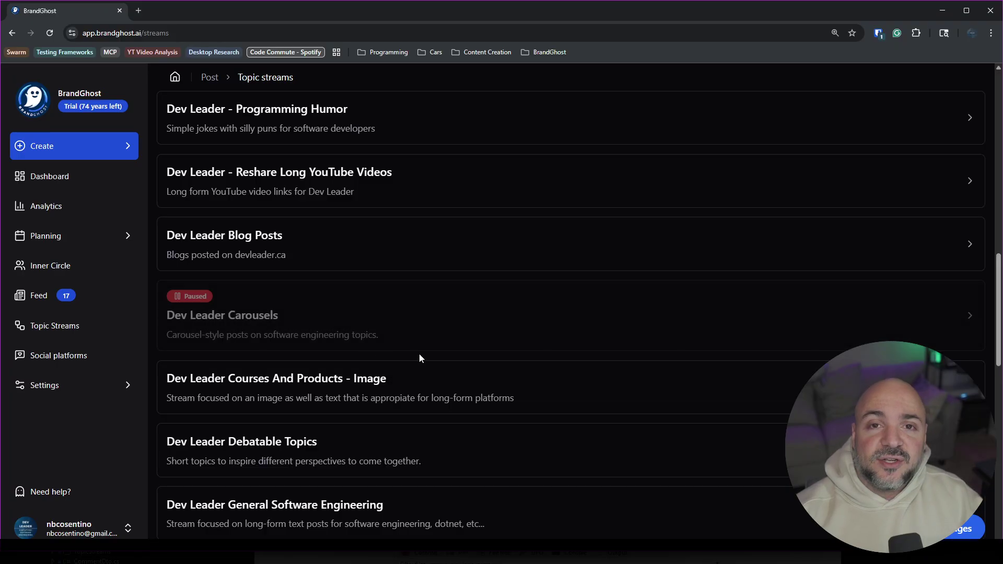
scroll(418, 354, "down", 5)
scroll(421, 352, "down", 3)
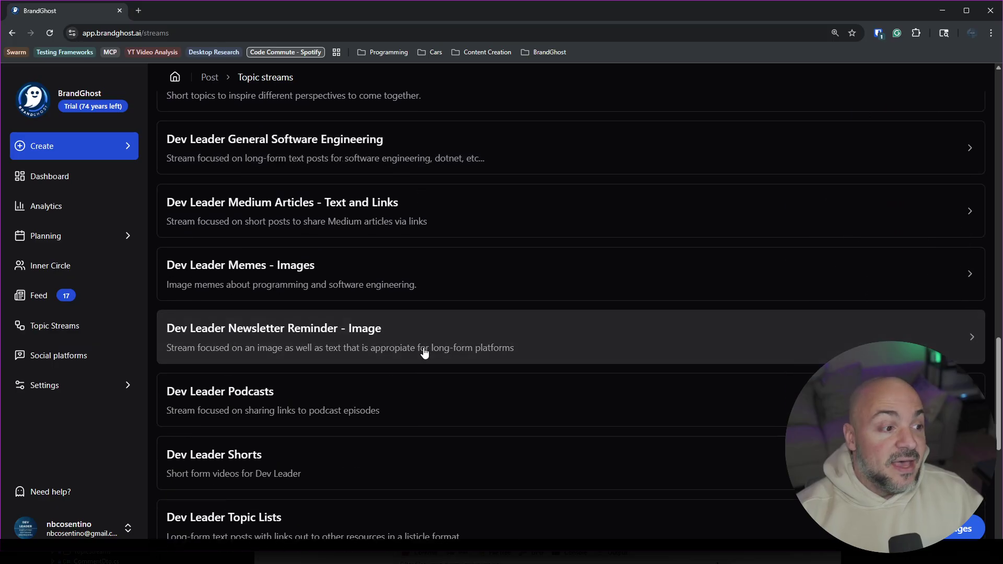
scroll(582, 313, "down", 1)
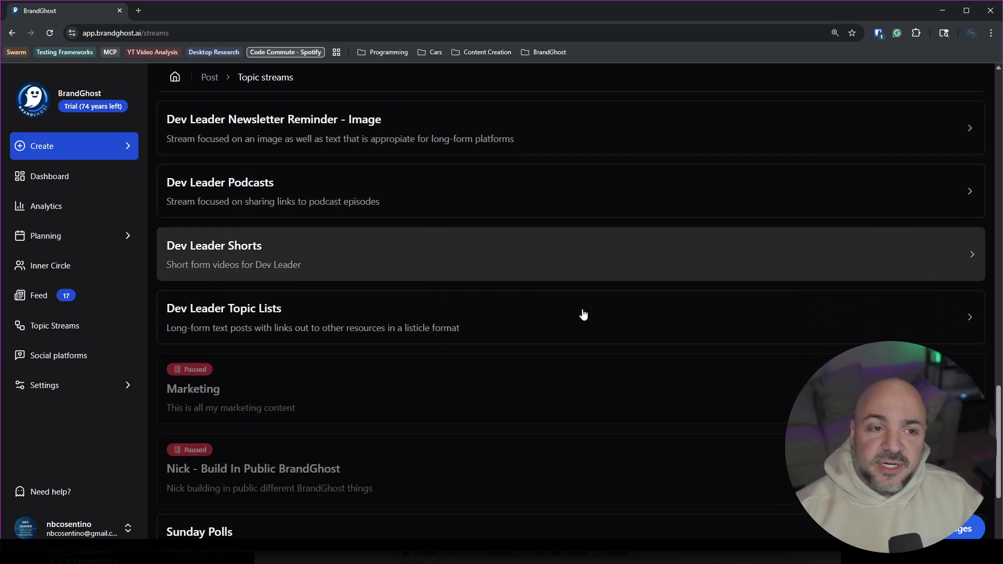
scroll(584, 314, "up", 6)
scroll(584, 308, "up", 10)
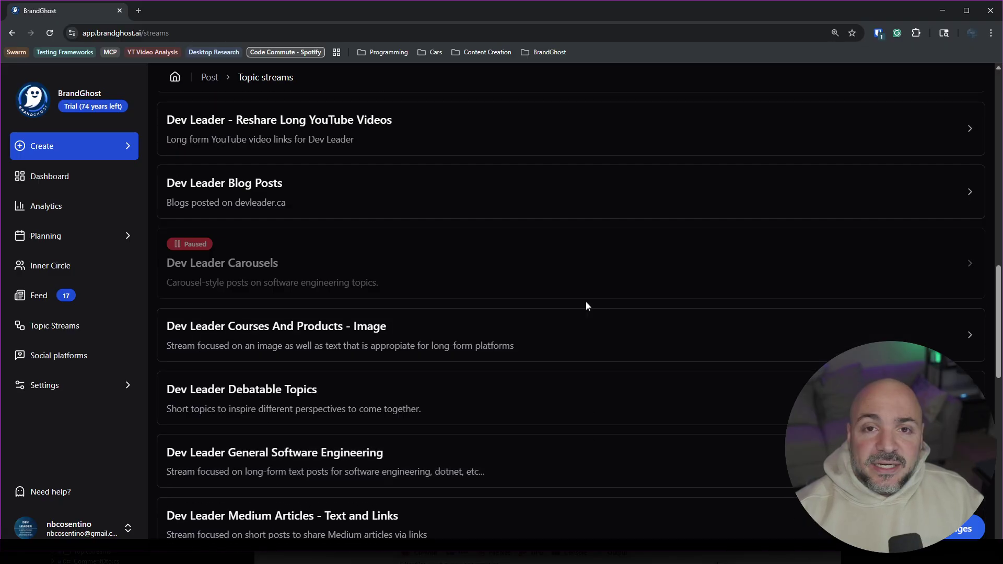
scroll(593, 291, "up", 4)
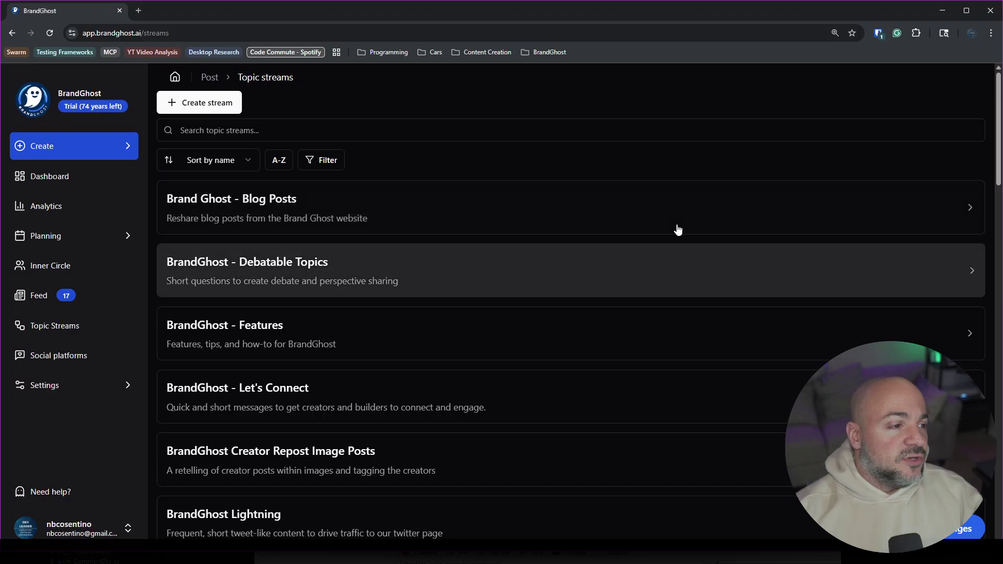
Search the topic streams for "dev leader meme" and open the content of the Dev Leader Memes - Images stream
scroll(591, 329, "down", 2)
scroll(595, 327, "down", 3)
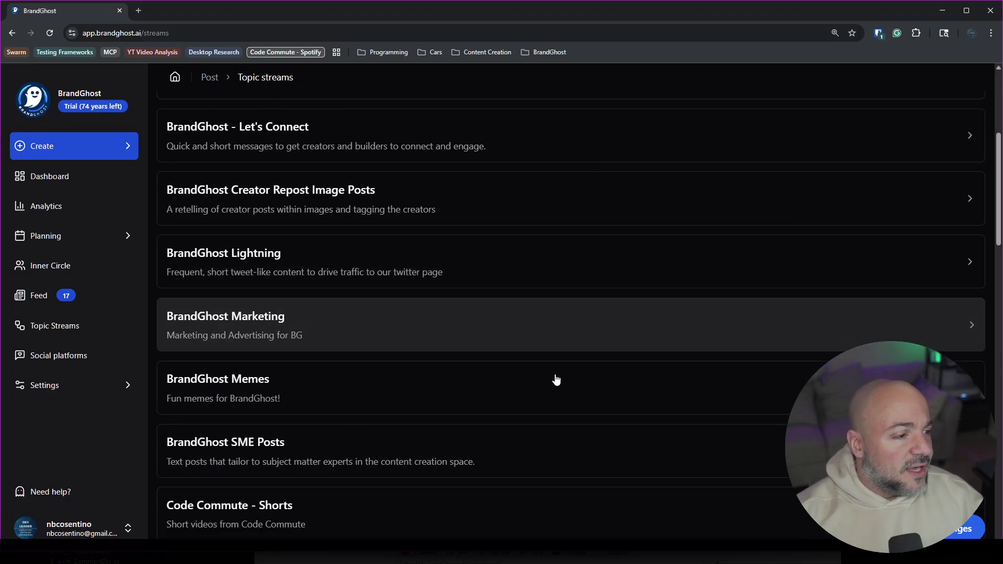
scroll(515, 392, "down", 2)
scroll(528, 387, "up", 2)
scroll(479, 252, "up", 5)
left_click(378, 130)
type("dev lea")
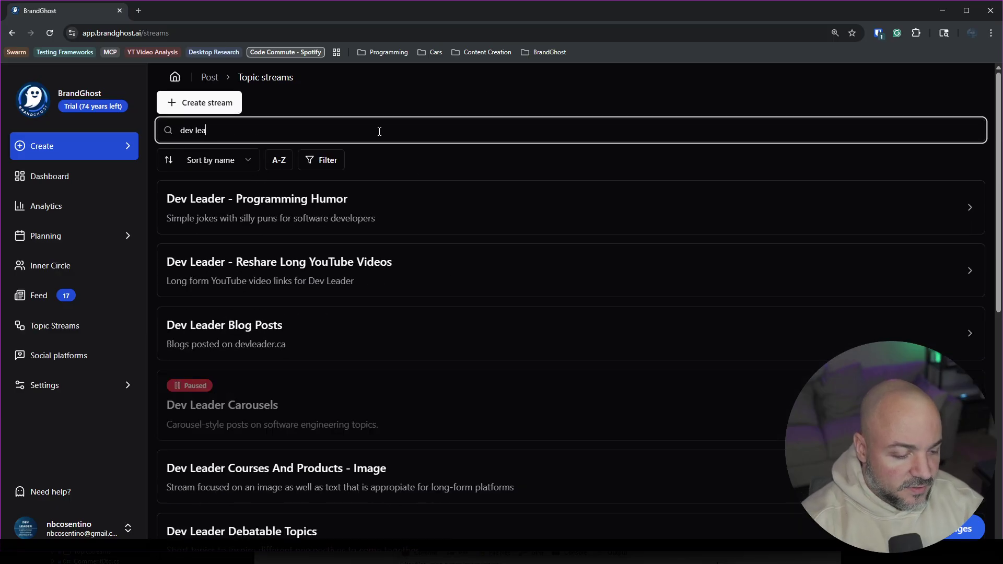
type("der meme")
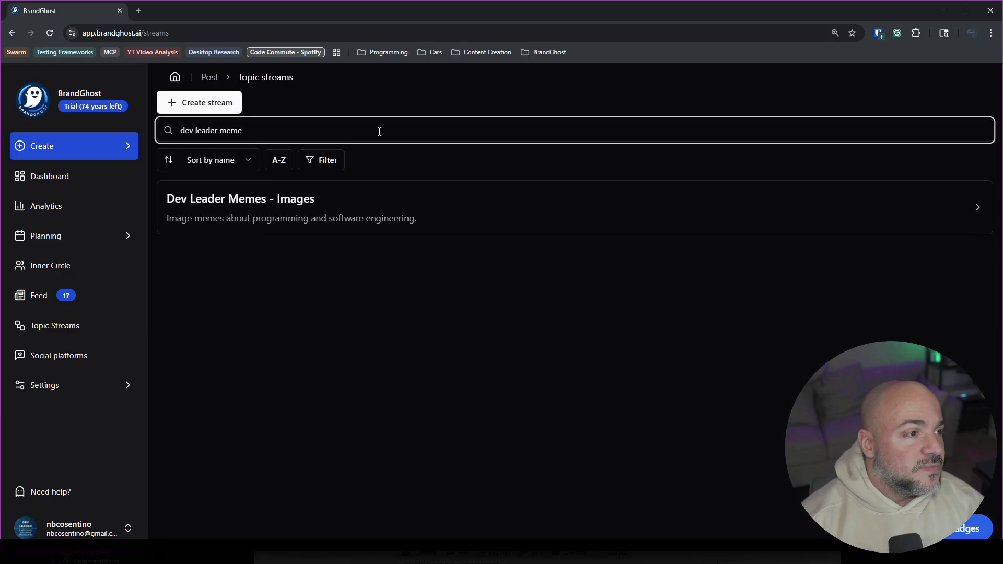
left_click(438, 219)
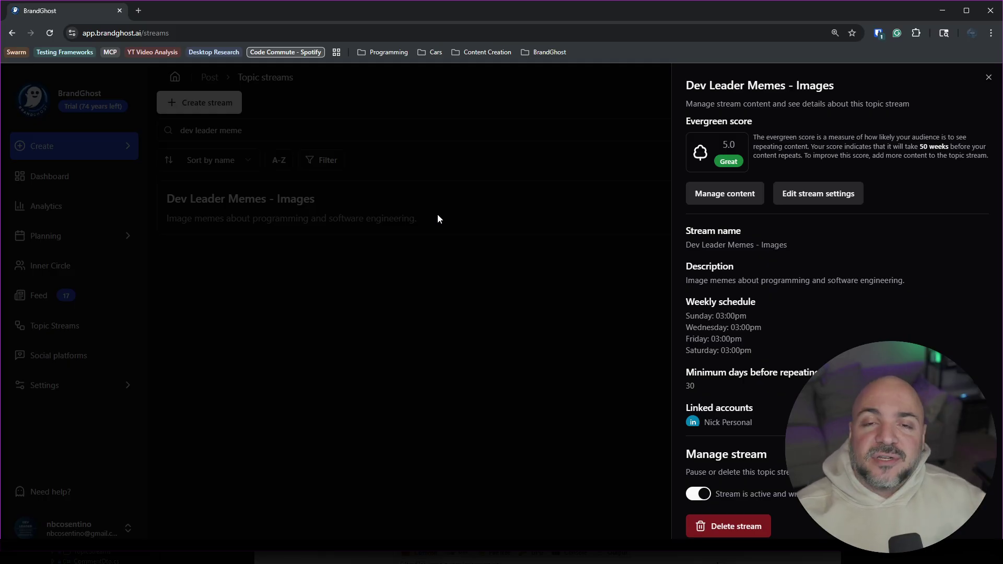
left_click(724, 197)
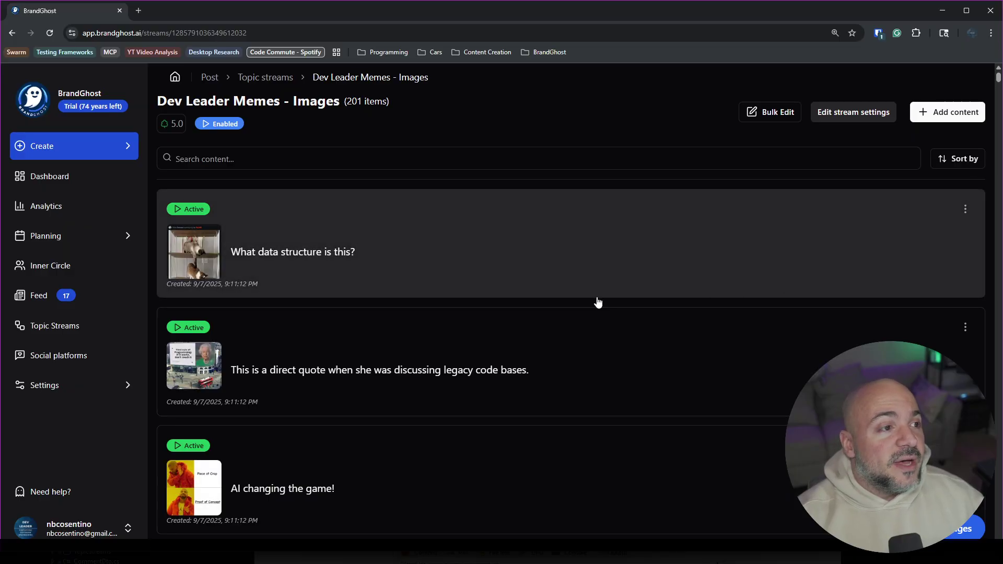
Review the social accounts and content of the "AI changing the game!" post and close it without saving
scroll(600, 302, "down", 6)
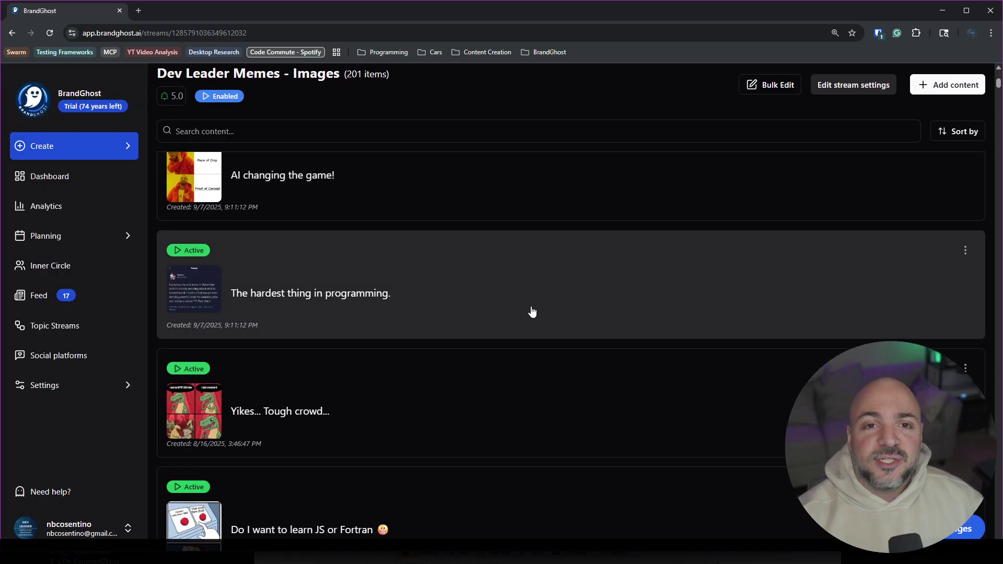
scroll(439, 331, "up", 3)
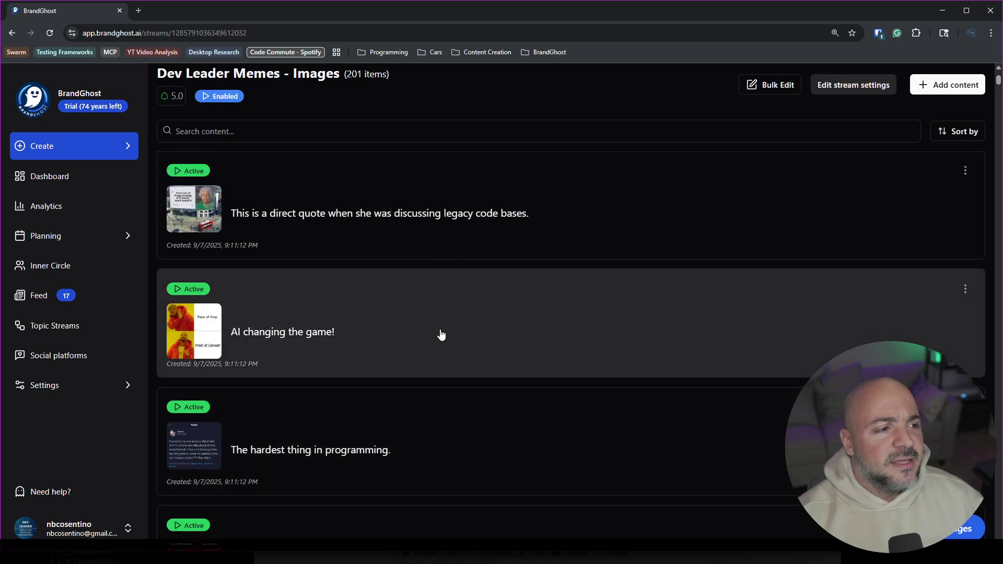
left_click(441, 334)
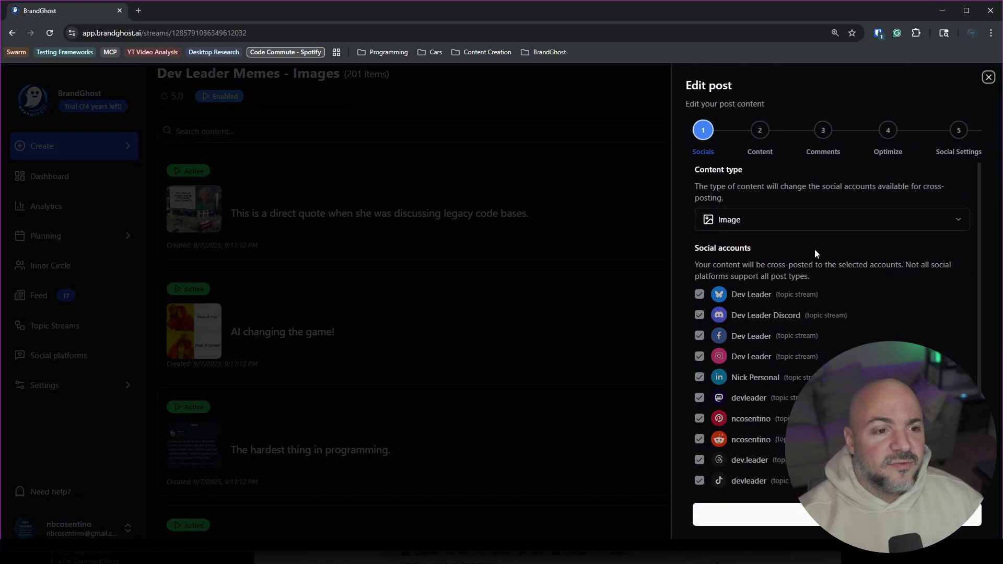
left_click(862, 515)
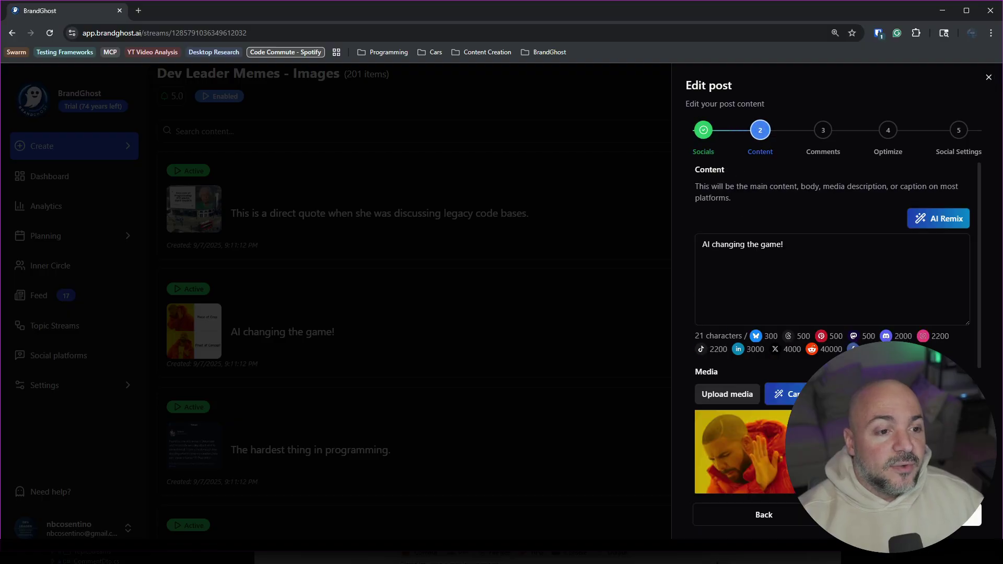
scroll(898, 272, "down", 3)
scroll(897, 273, "up", 3)
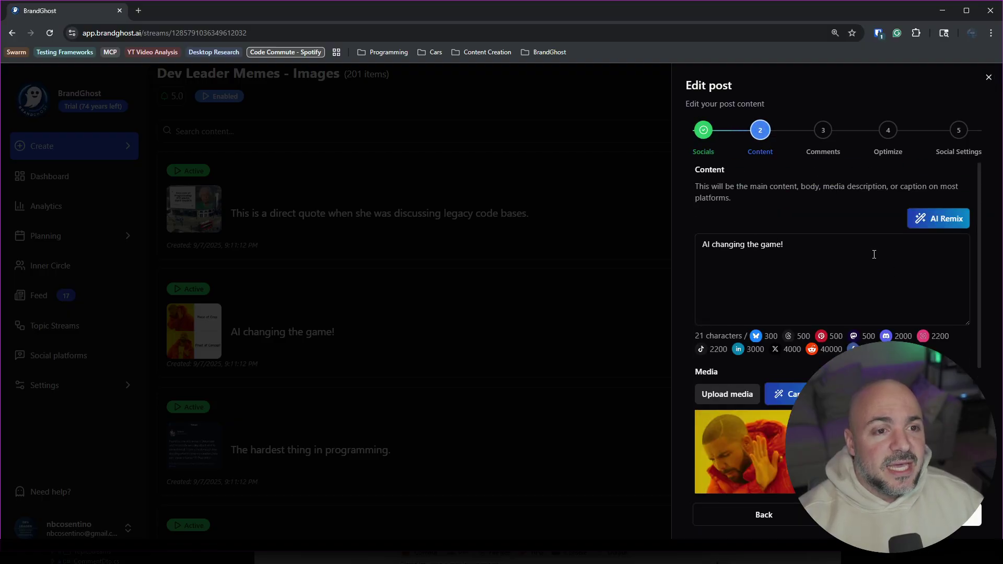
left_click(989, 77)
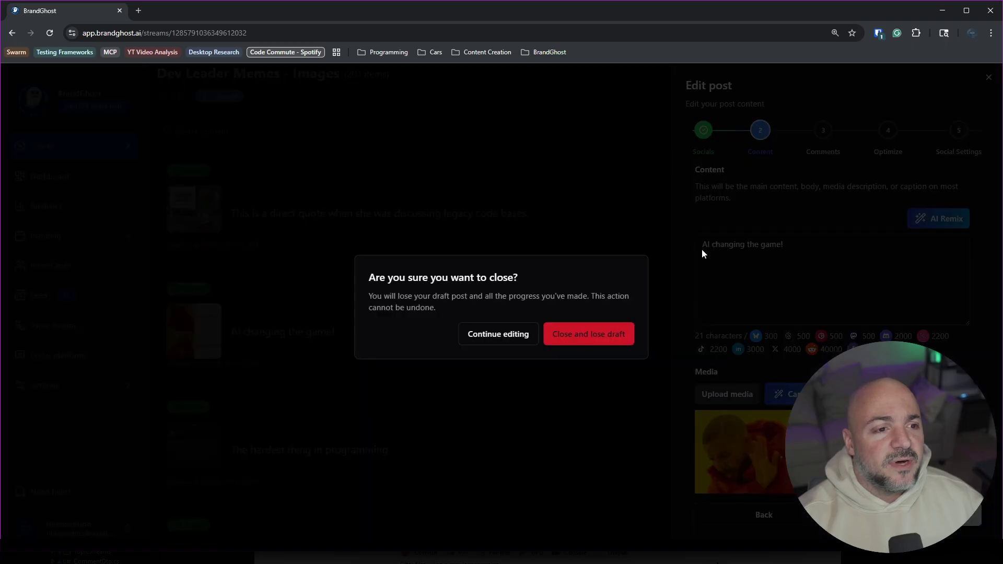
left_click(577, 339)
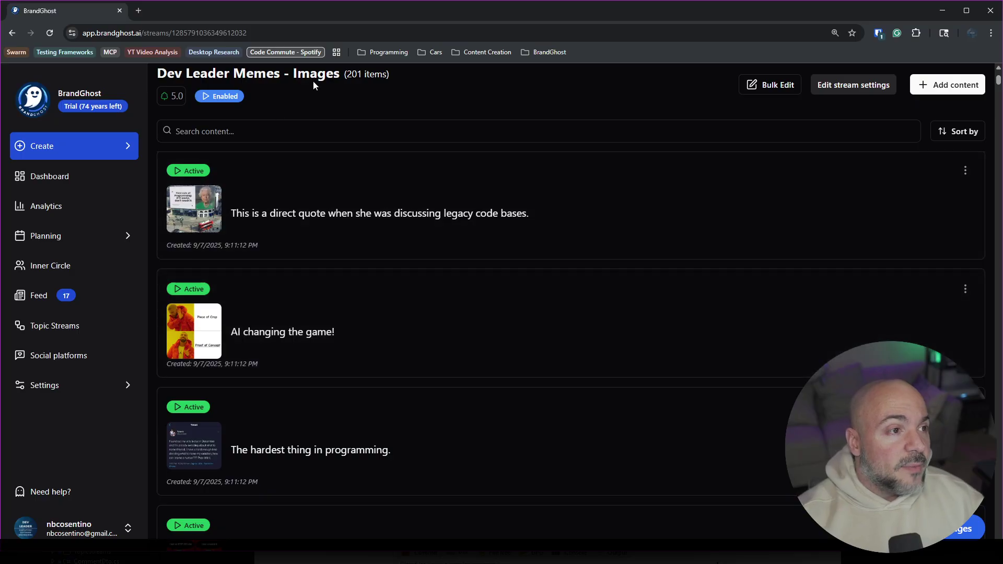
Return to the topic streams, search for "blog" and open the content of the Dev Leader Blog Posts stream
left_click(268, 79)
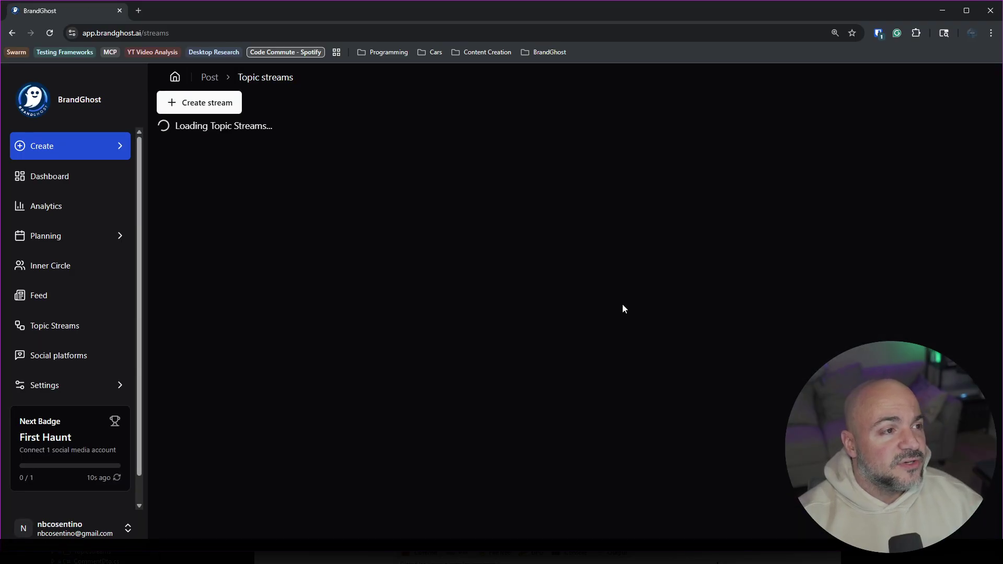
left_click(321, 130)
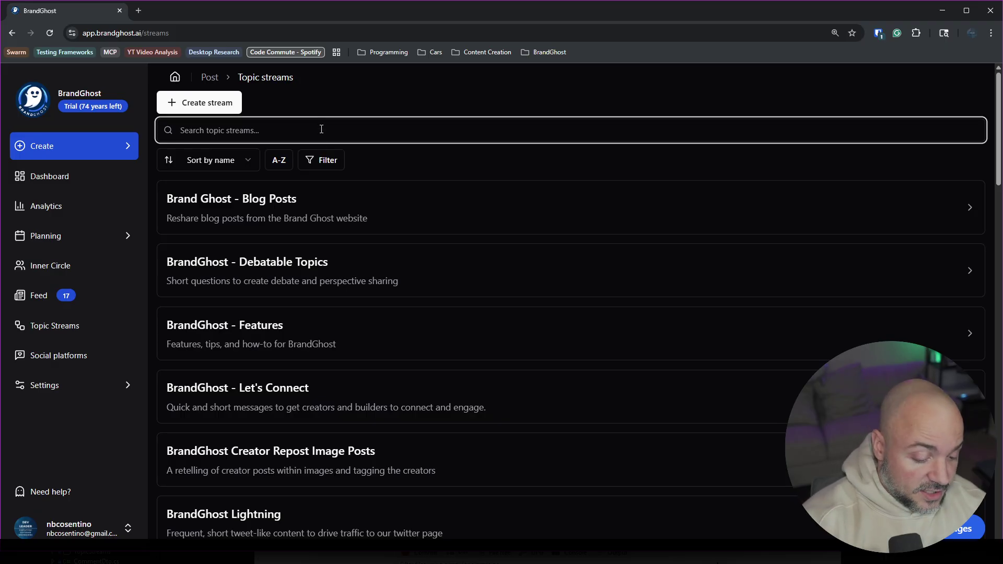
type("blog")
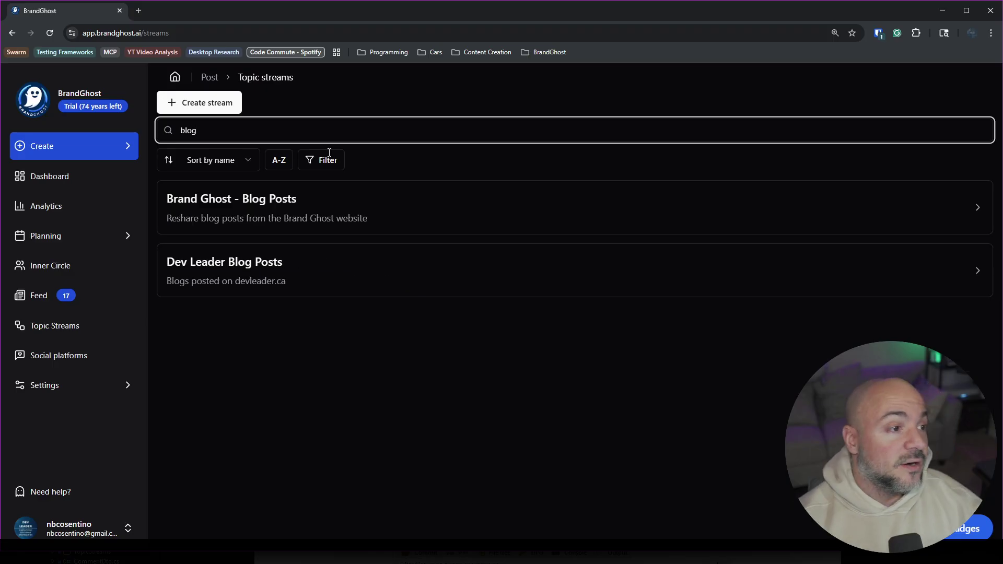
left_click(348, 269)
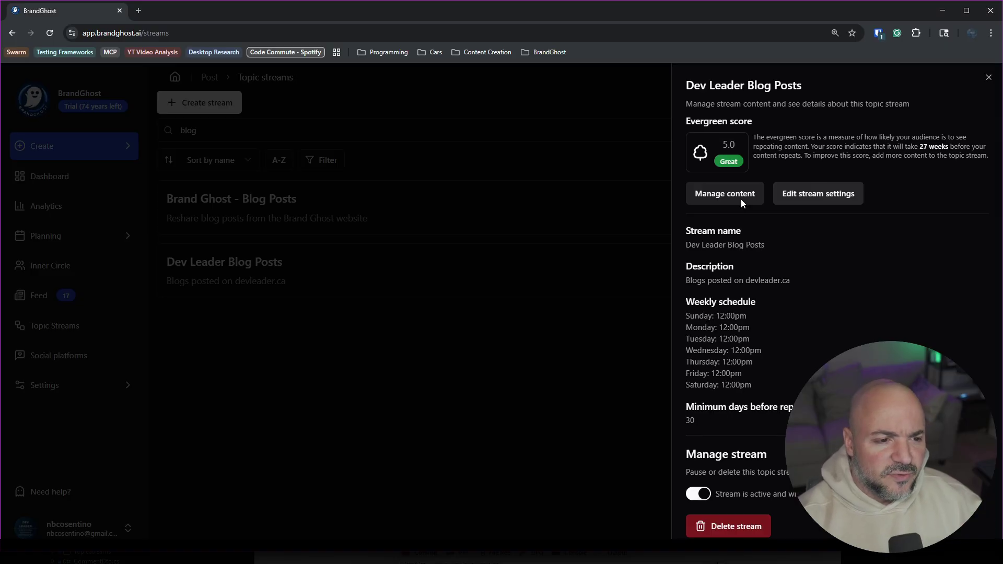
left_click(726, 194)
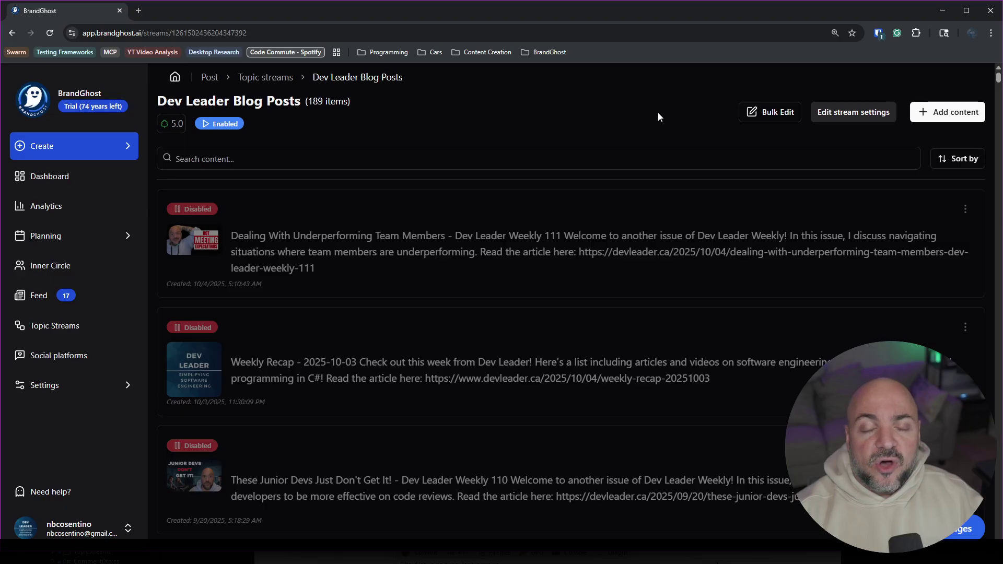
Look through the newest posts in the blog stream and check the available sort options without changing them
scroll(662, 151, "down", 1)
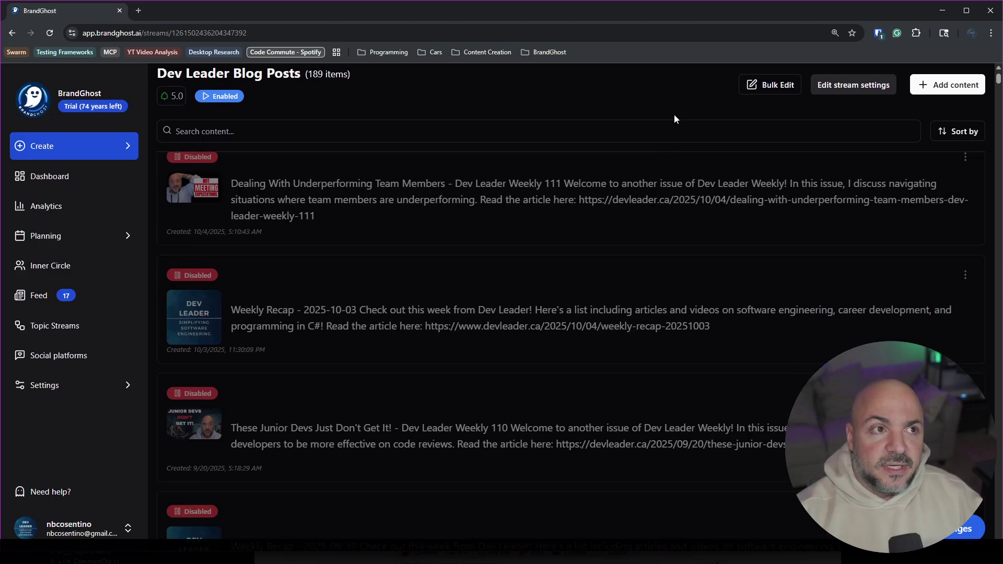
scroll(468, 358, "down", 4)
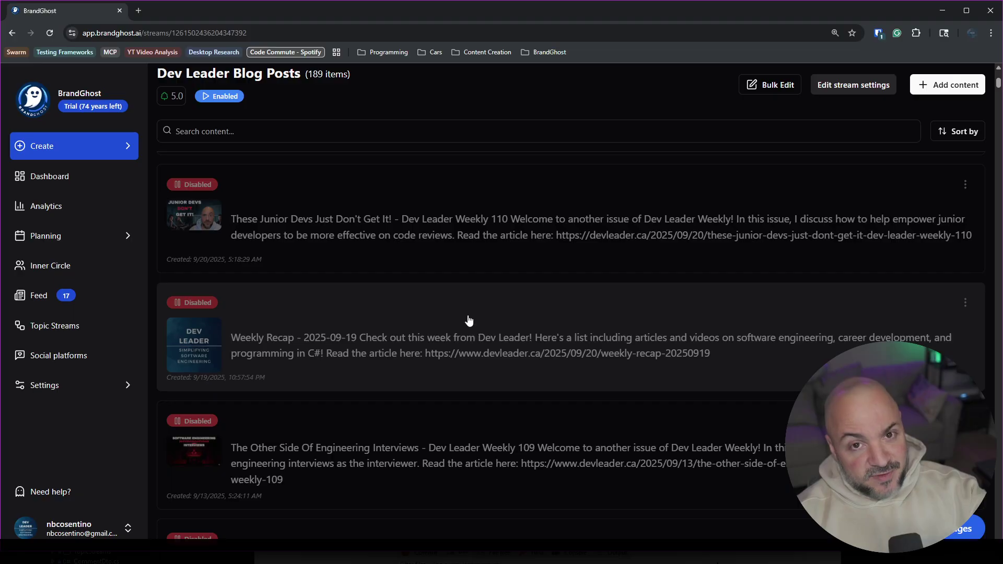
scroll(450, 339, "down", 1)
scroll(450, 338, "down", 15)
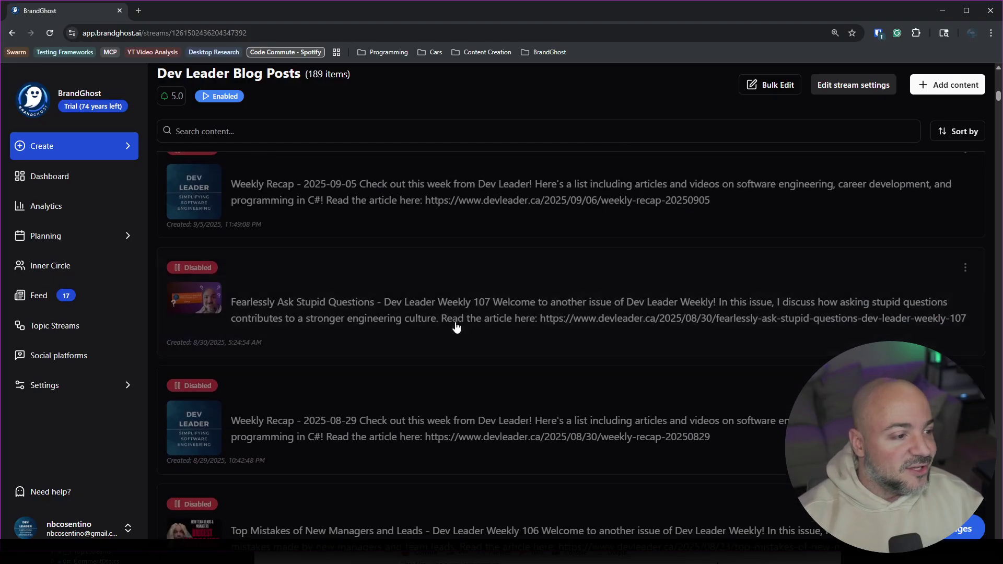
scroll(455, 325, "down", 12)
scroll(465, 321, "up", 16)
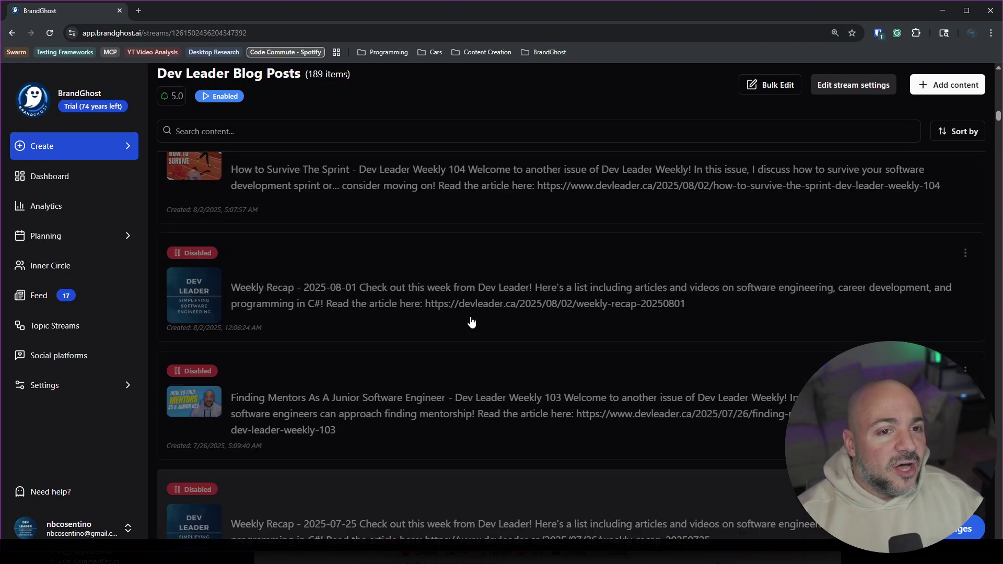
scroll(722, 240, "up", 10)
left_click(948, 164)
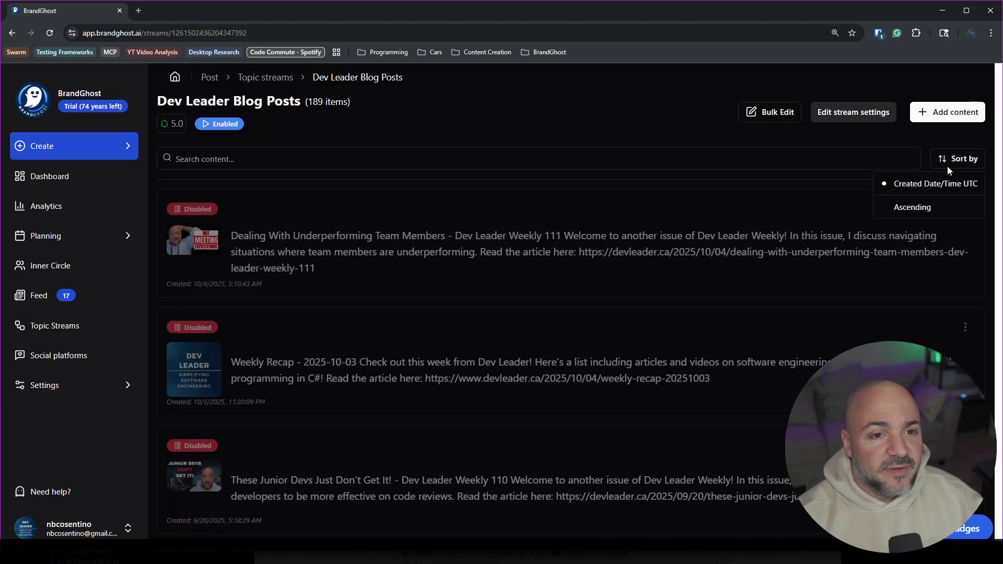
left_click(611, 132)
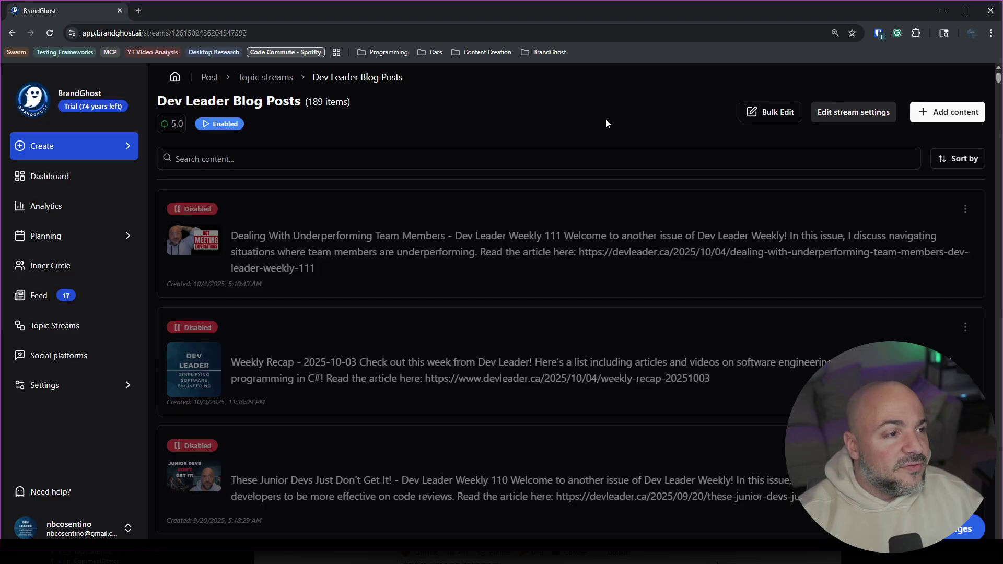
Examine the older blog posts, comparing status, text and creation date where disabled entries give way to active ones
scroll(836, 228, "down", 15)
scroll(839, 217, "down", 20)
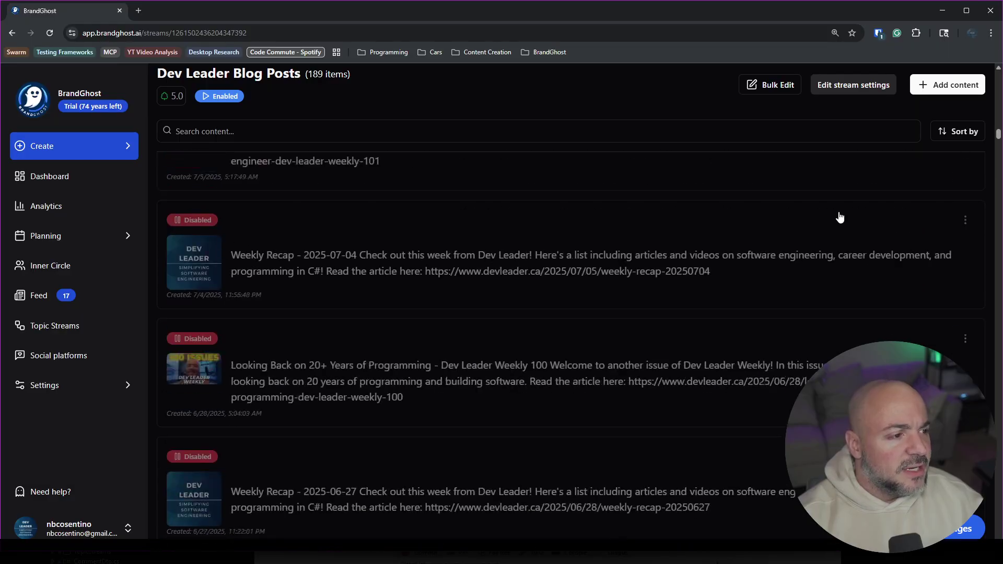
scroll(839, 217, "down", 20)
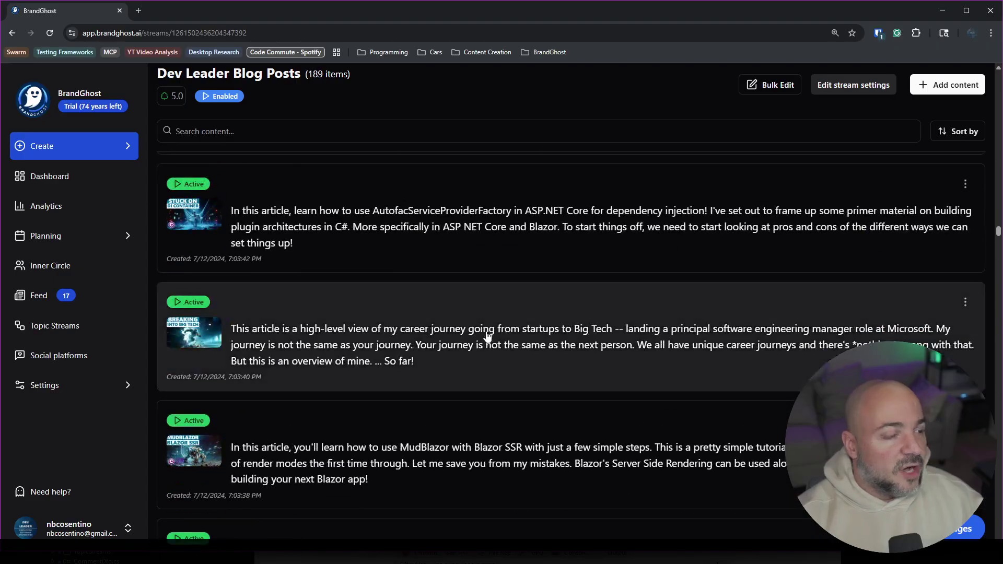
scroll(356, 350, "up", 6)
scroll(341, 369, "up", 2)
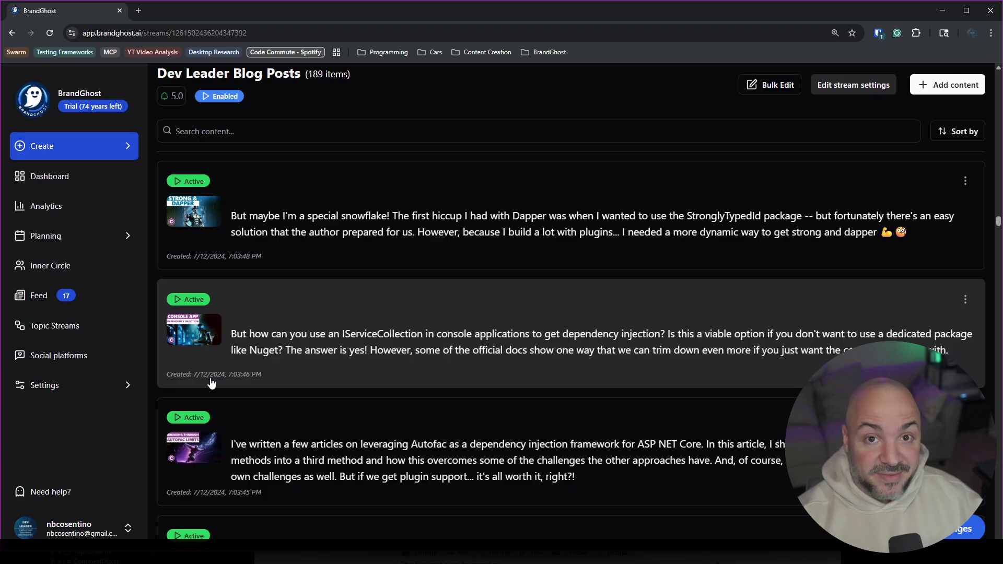
scroll(369, 310, "up", 4)
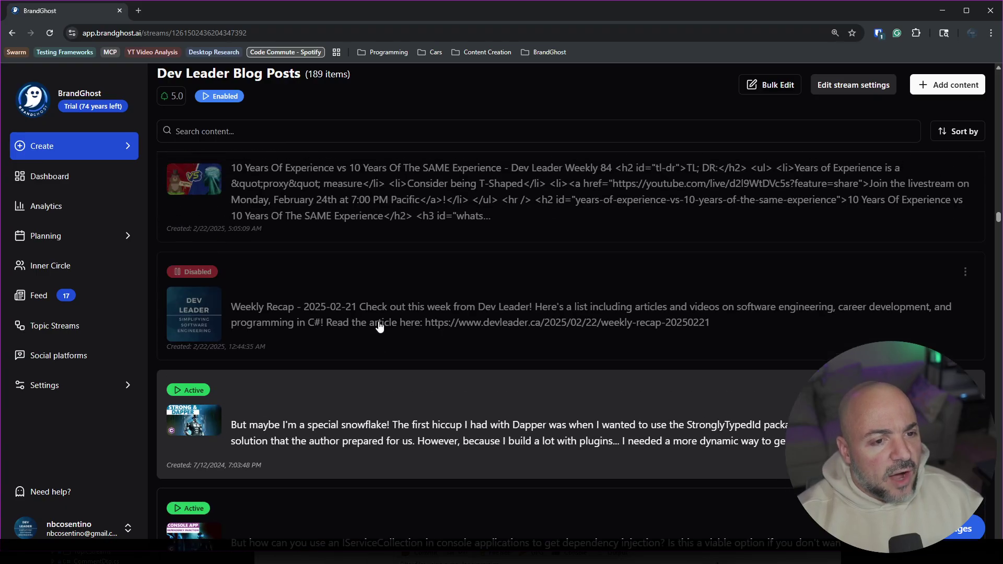
scroll(423, 330, "down", 10)
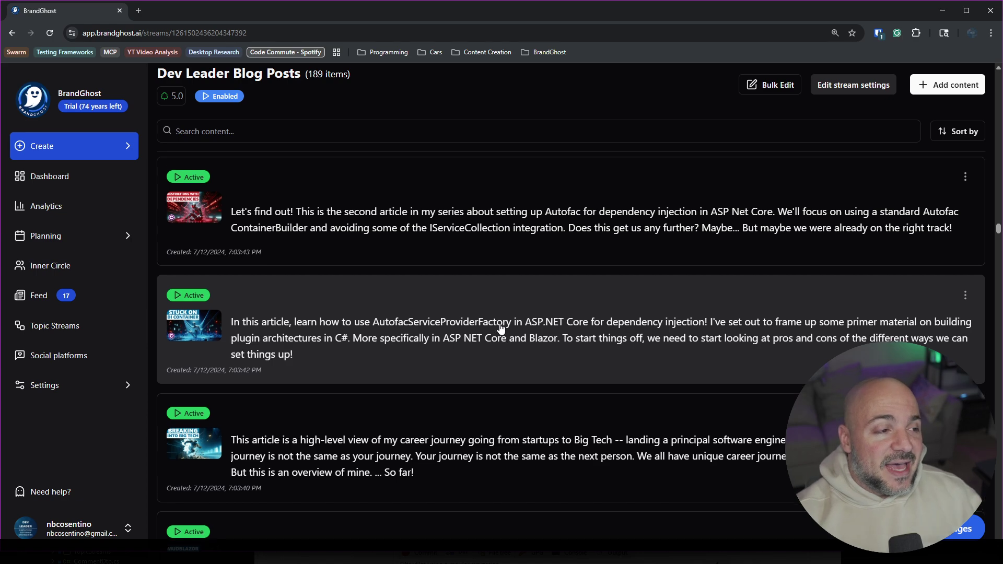
scroll(505, 326, "up", 3)
scroll(567, 305, "up", 3)
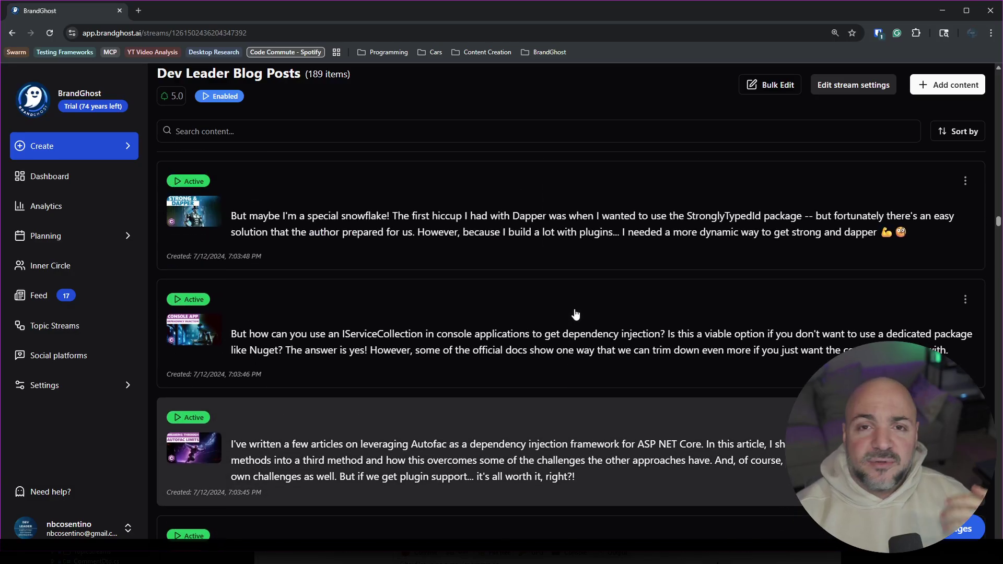
scroll(576, 315, "up", 3)
scroll(585, 315, "down", 3)
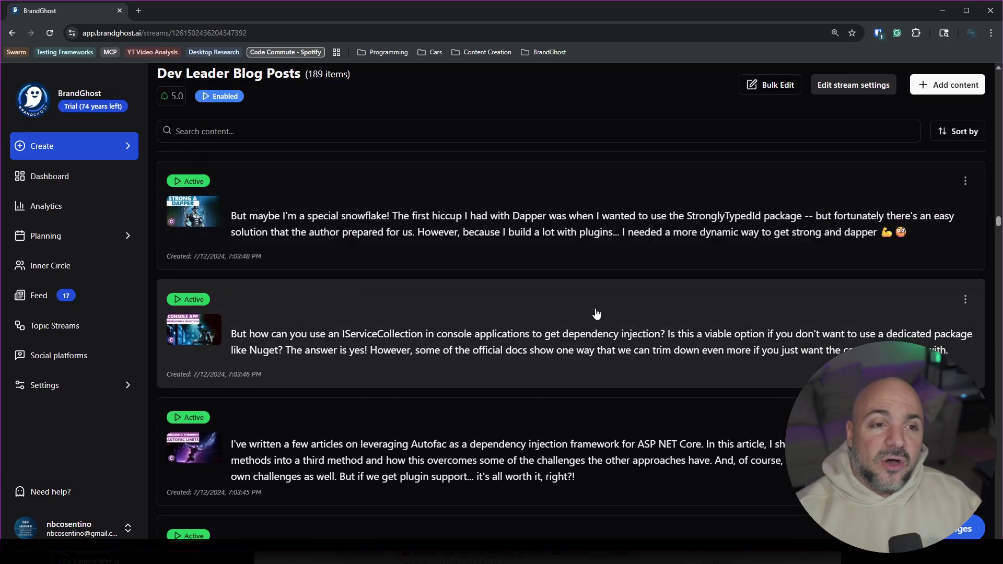